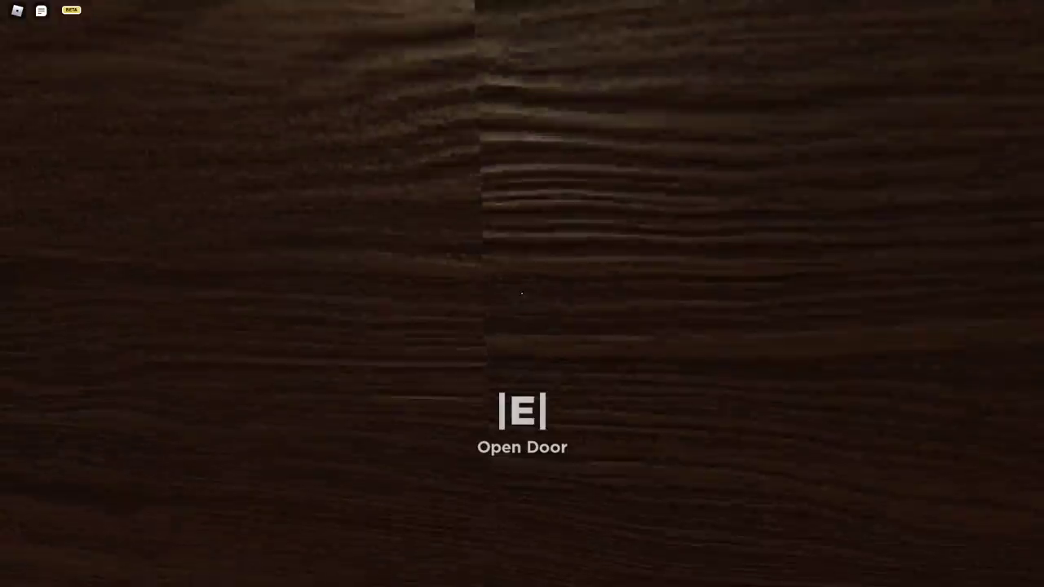
key(e)
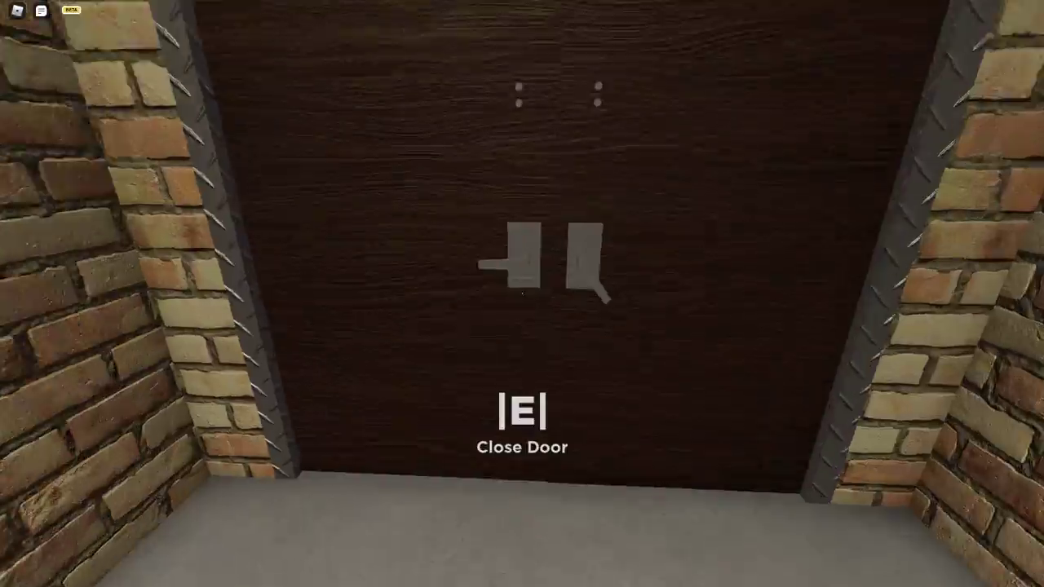
key(w)
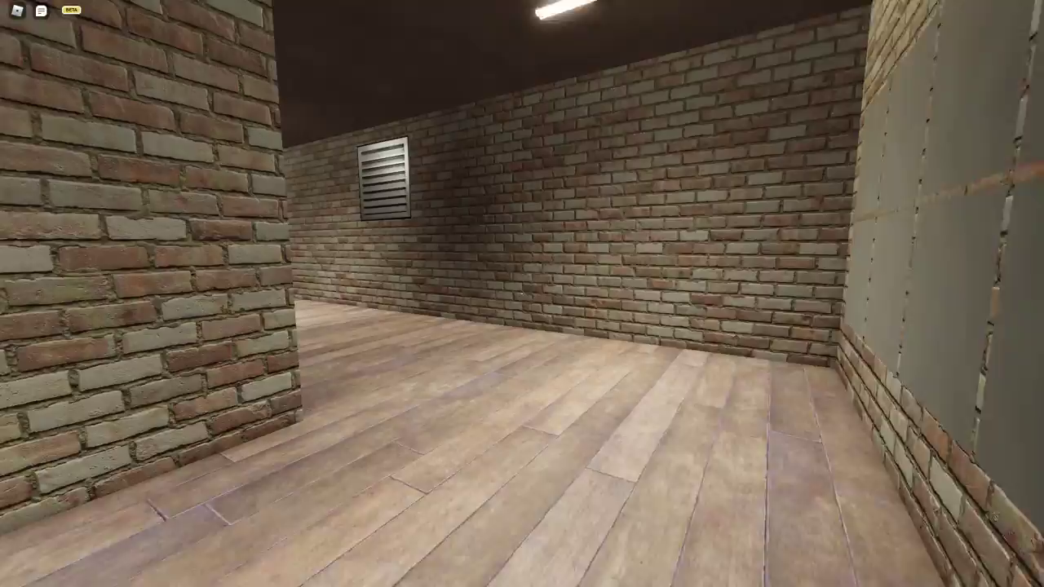
key(w)
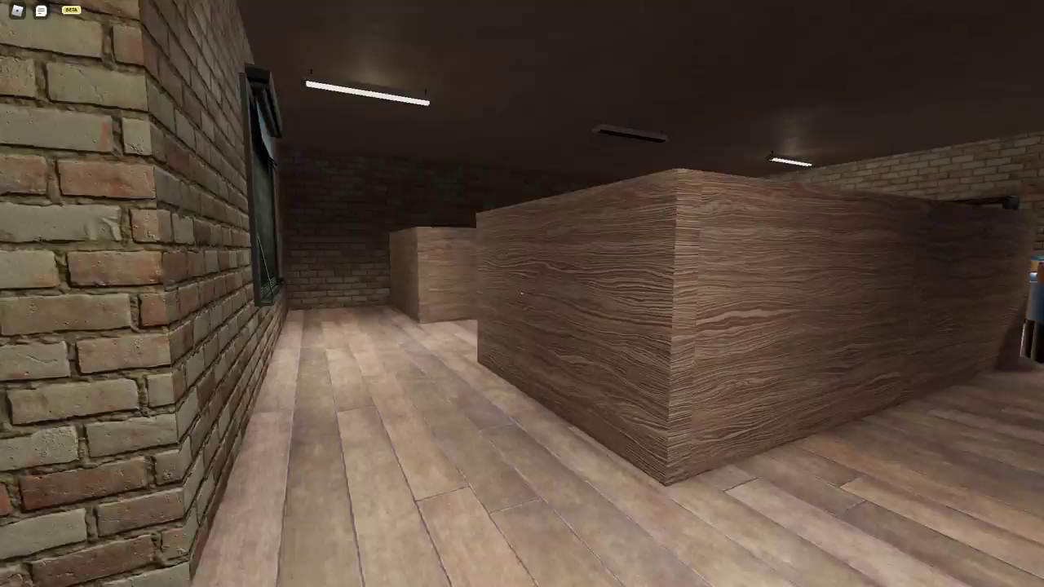
key(w)
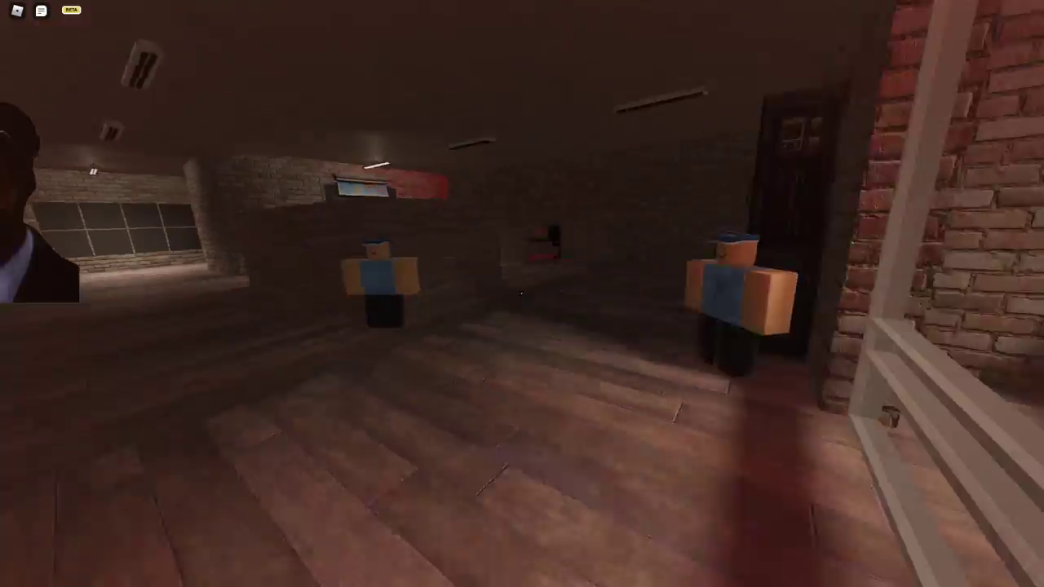